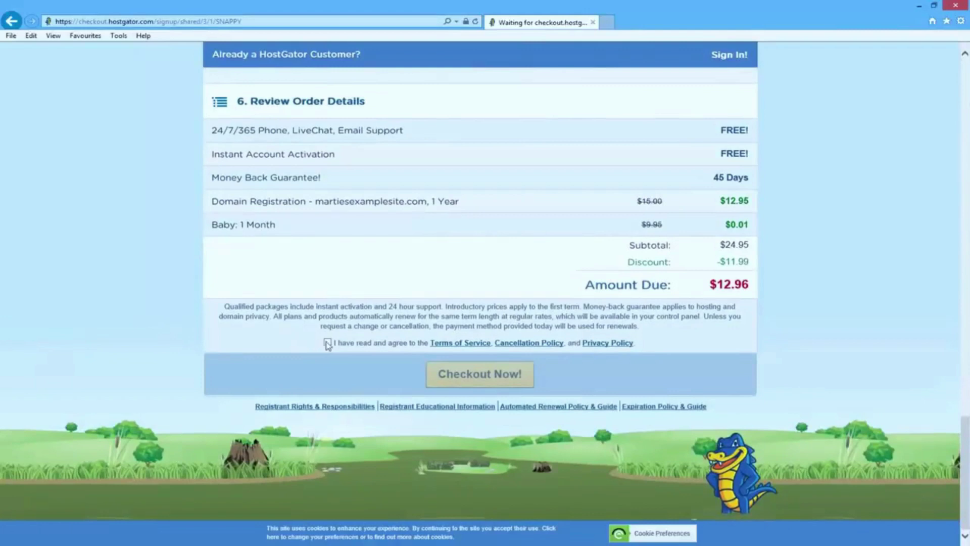
Step: Agree to the Terms of Service, Cancellation Policy and Privacy Policy for the HostGator order and review the order form
left_click(328, 343)
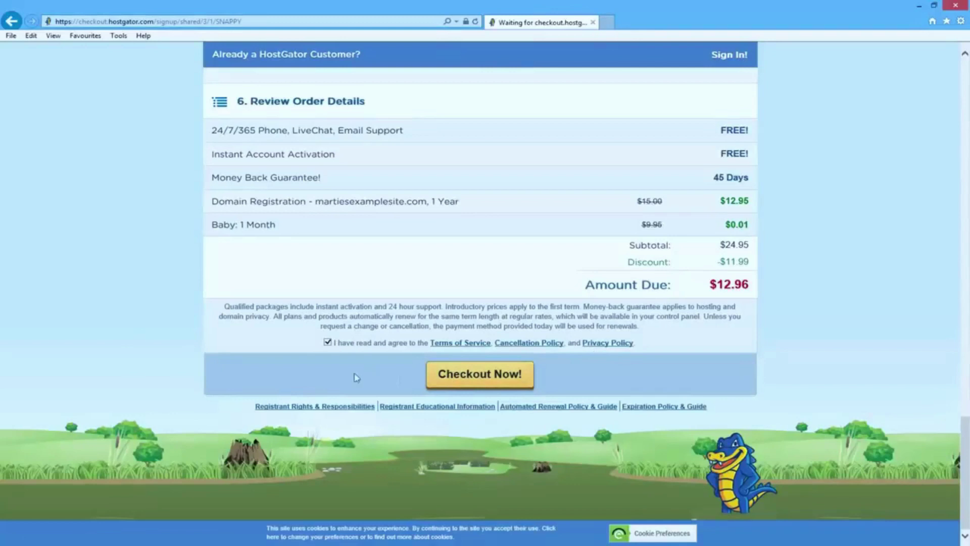
scroll(299, 348, "up", 15)
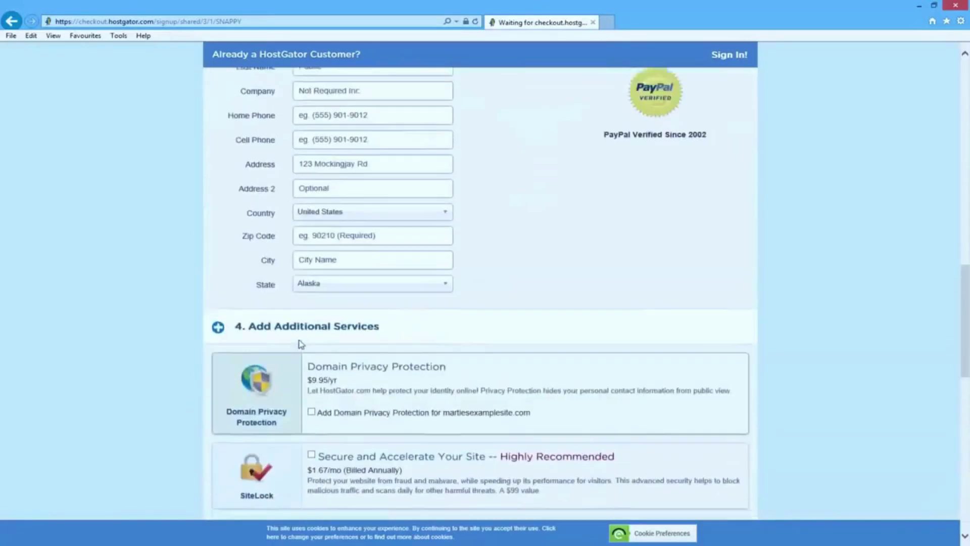
scroll(457, 280, "down", 15)
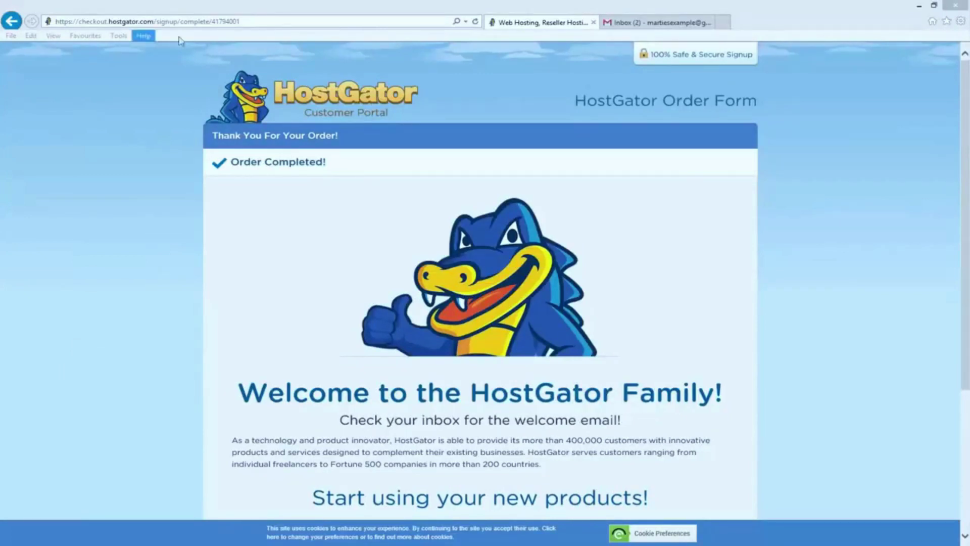
Step: Switch to the Gmail inbox, read the "Thank you for choosing Hostgator!" email and return to the inbox
left_click(629, 25)
left_click(629, 26)
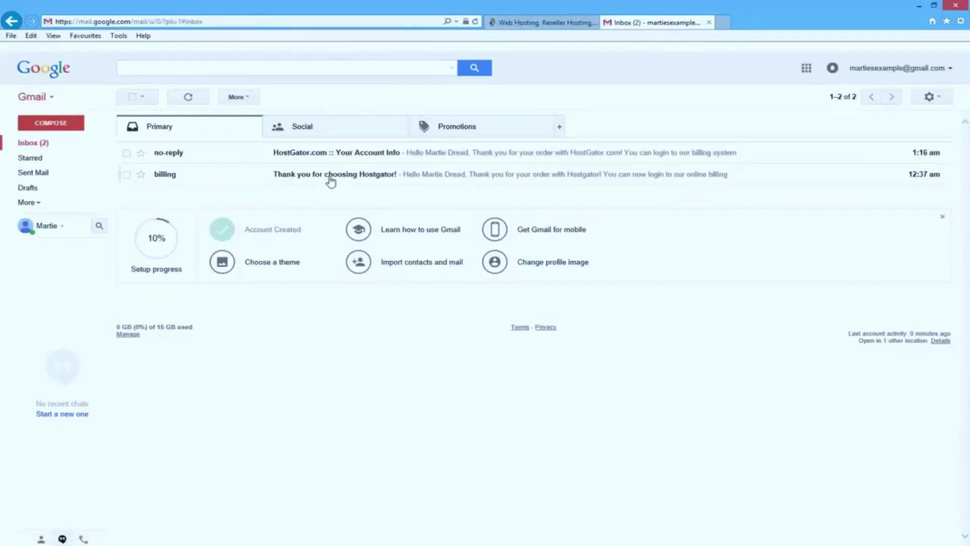
left_click(364, 174)
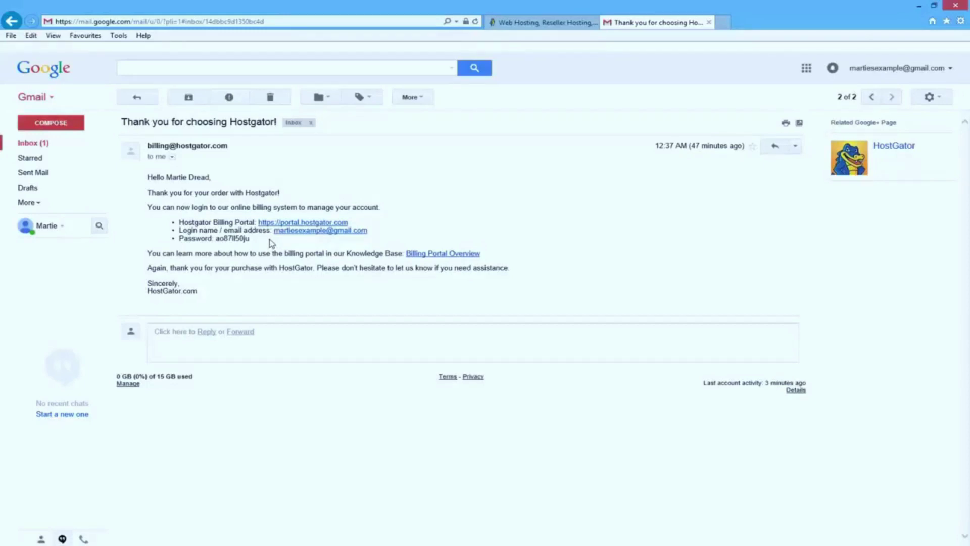
left_click(137, 98)
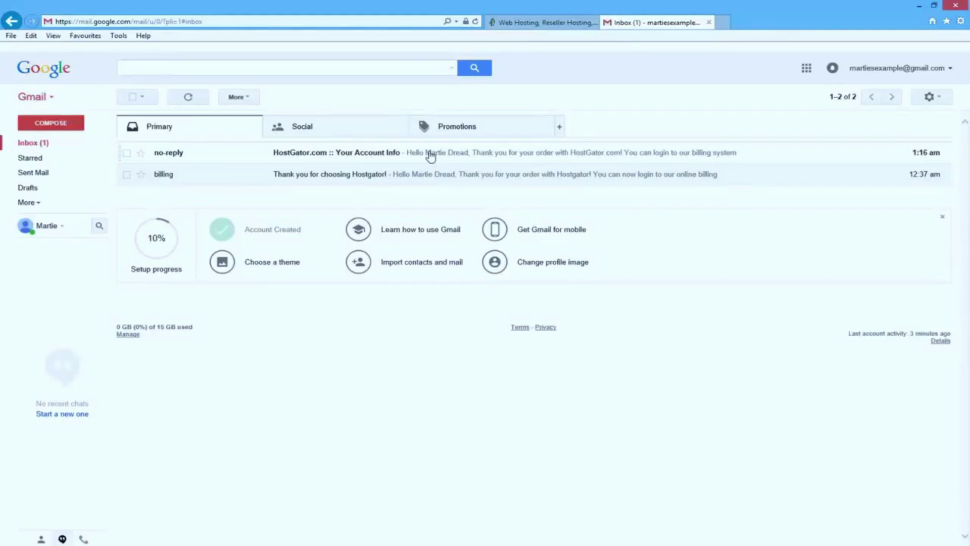
Step: Open the "HostGator.com :: Your Account Info" email and follow its control panel link
left_click(188, 97)
left_click(358, 157)
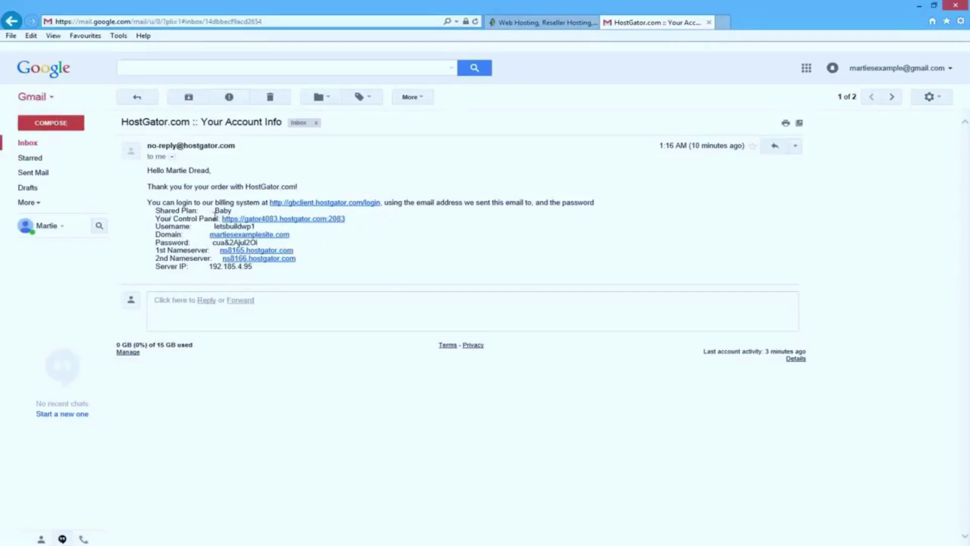
left_click(293, 222)
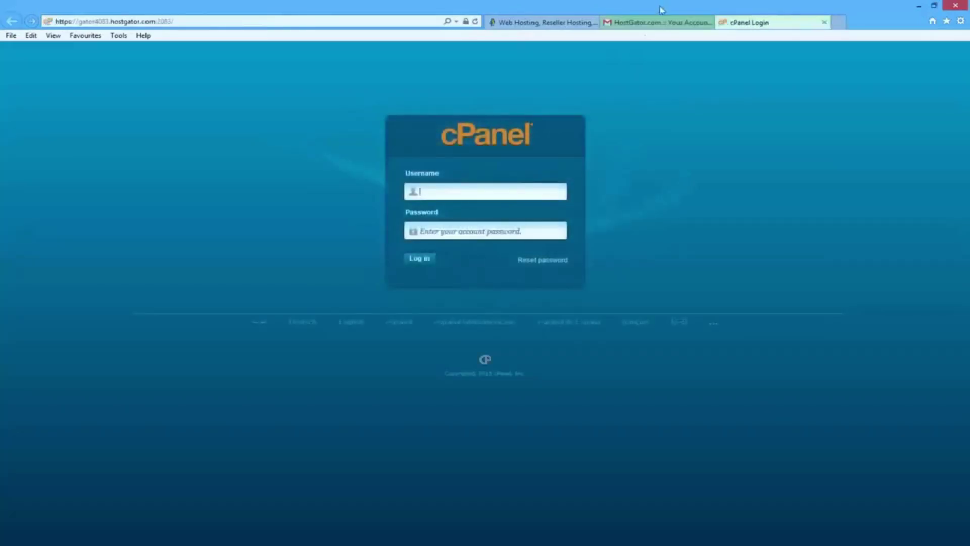
Step: Copy the control panel username from the account info email into the cPanel login form's Username field
left_click(655, 23)
double_click(235, 230)
right_click(225, 232)
left_click(255, 249)
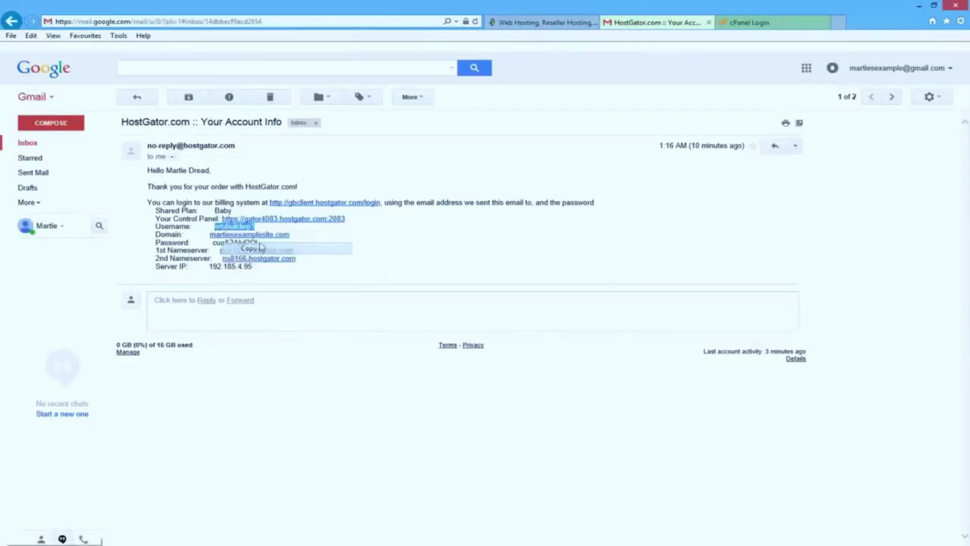
left_click(758, 22)
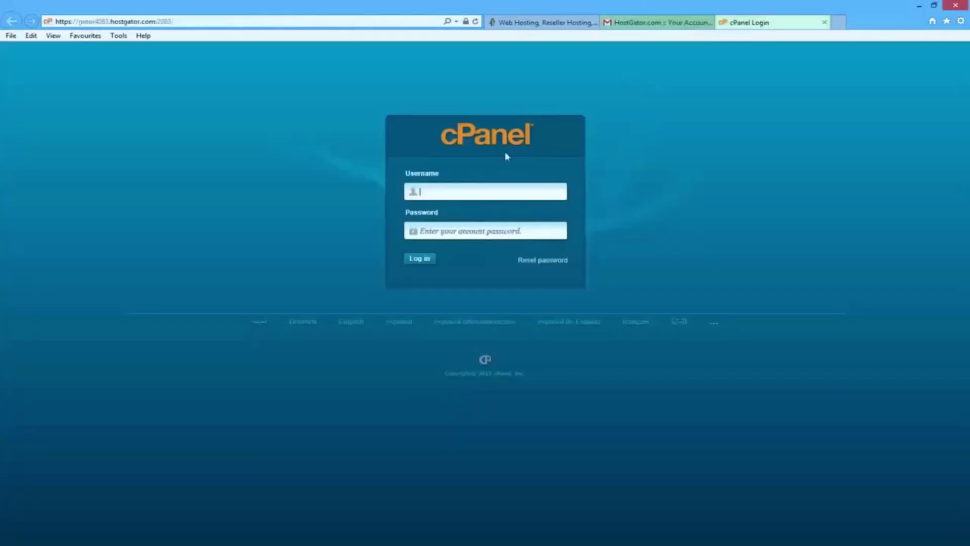
right_click(473, 195)
left_click(500, 243)
Step: Copy the account password from the email into the cPanel Password field and log in
left_click(631, 23)
left_click_drag(259, 244, 214, 243)
right_click(222, 244)
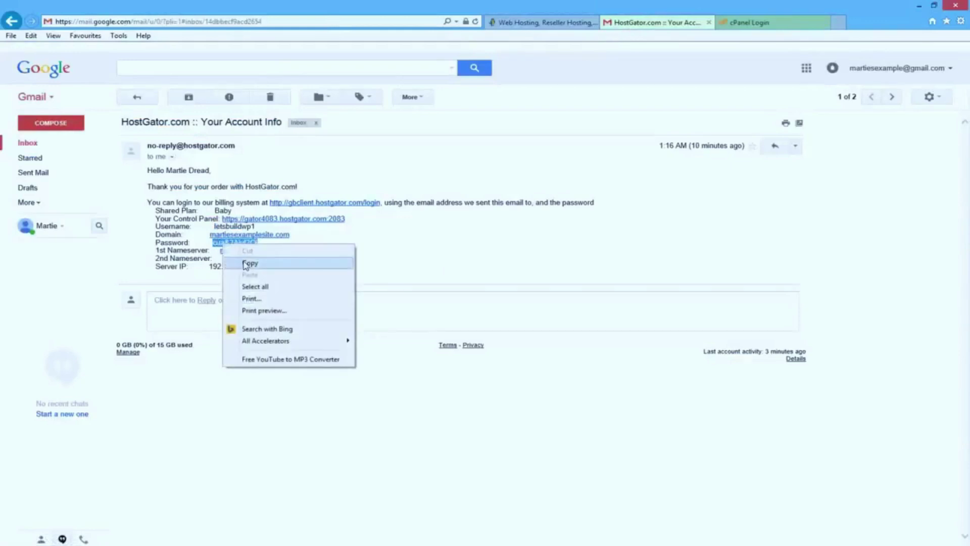
left_click(247, 263)
left_click(738, 23)
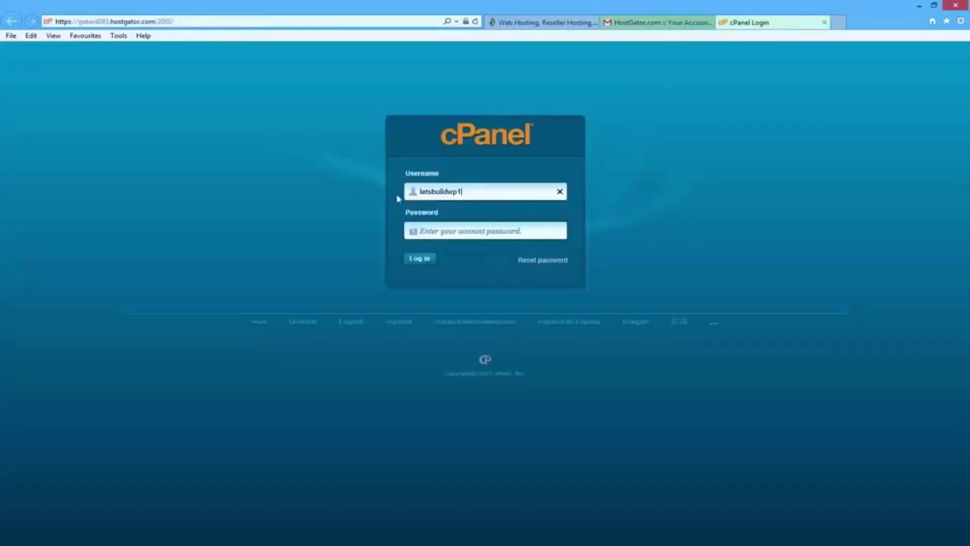
left_click(475, 228)
right_click(476, 228)
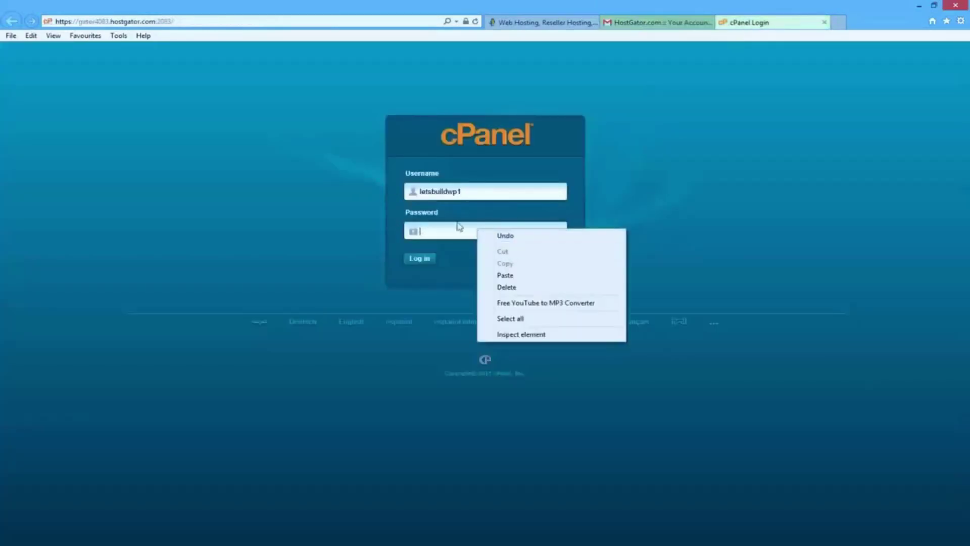
left_click(505, 275)
left_click(423, 260)
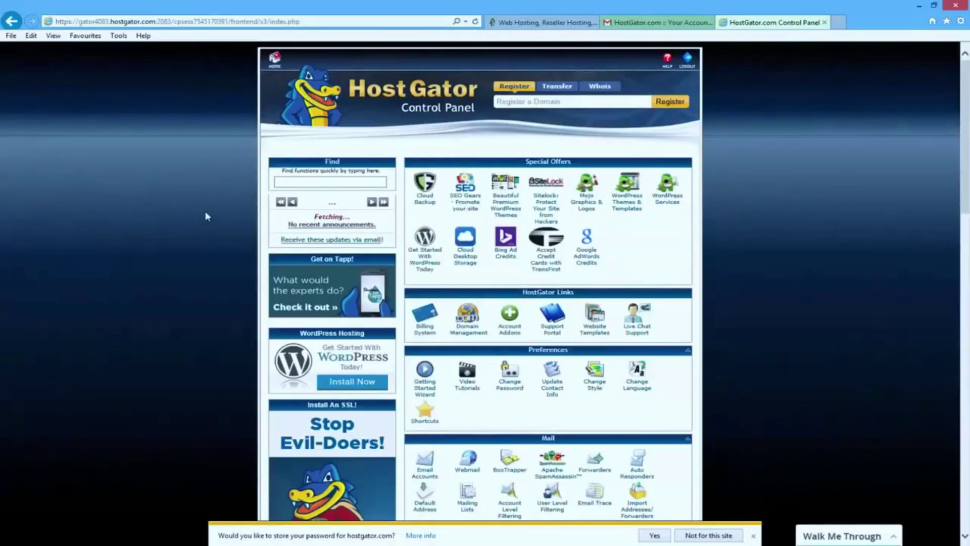
Step: Open QuickInstall from the HostGator control panel and bring up the installation form for the free WordPress option
scroll(205, 217, "down", 8)
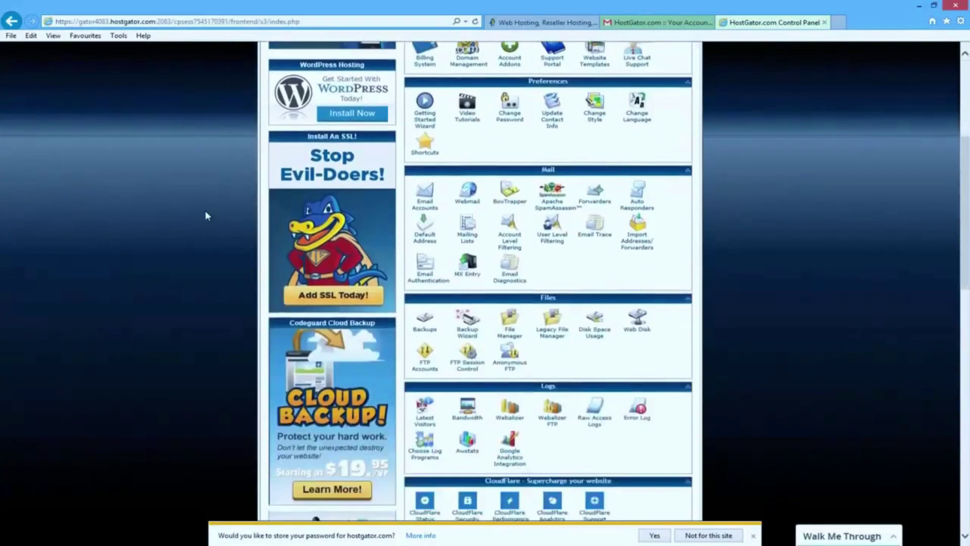
scroll(205, 214, "down", 6)
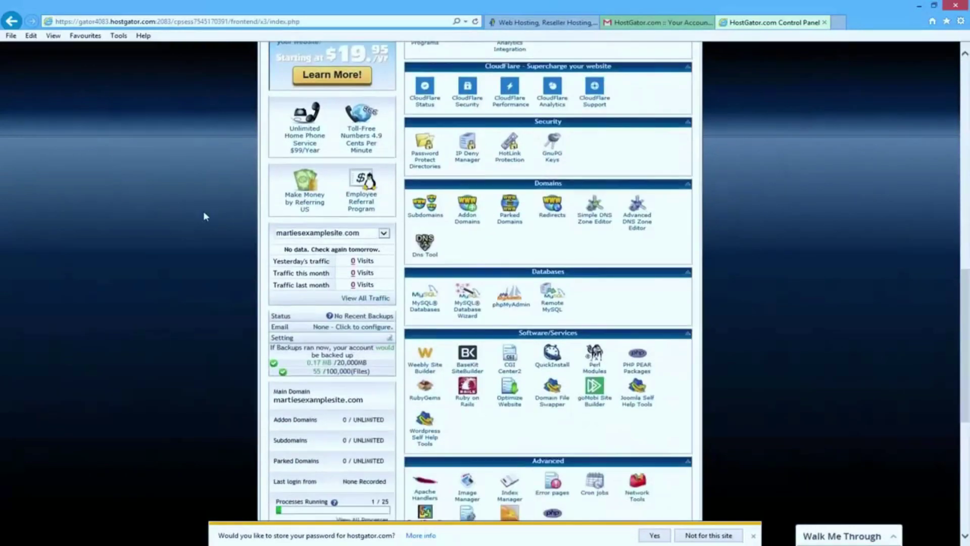
left_click(553, 368)
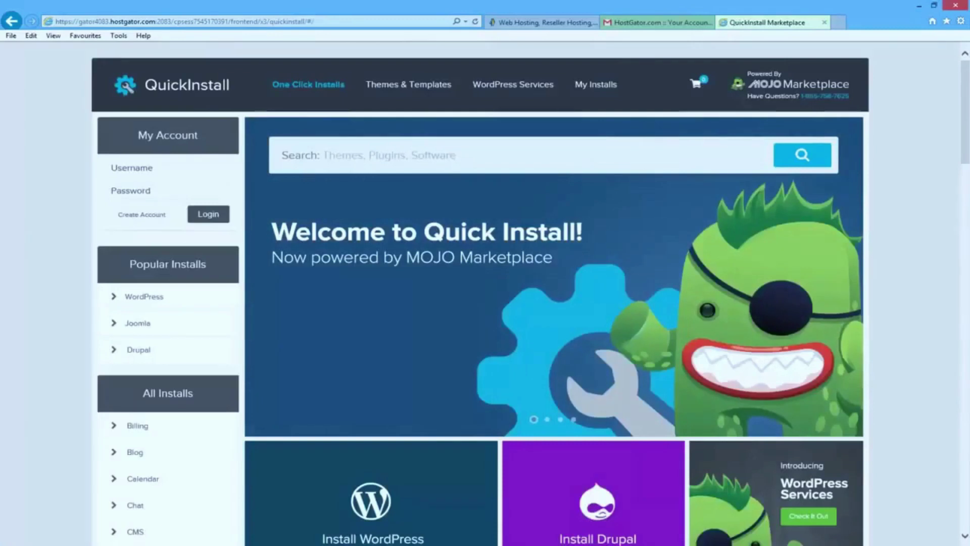
left_click(156, 302)
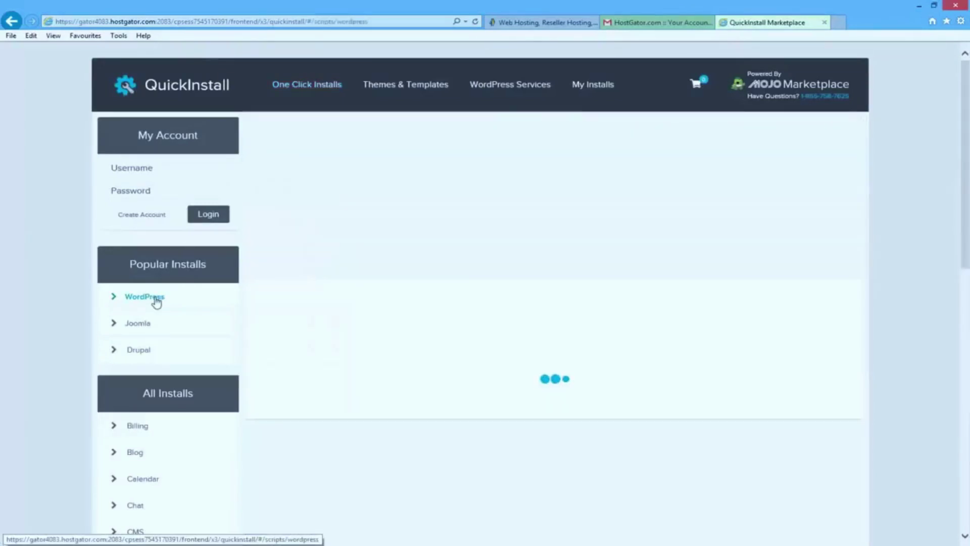
scroll(514, 229, "down", 3)
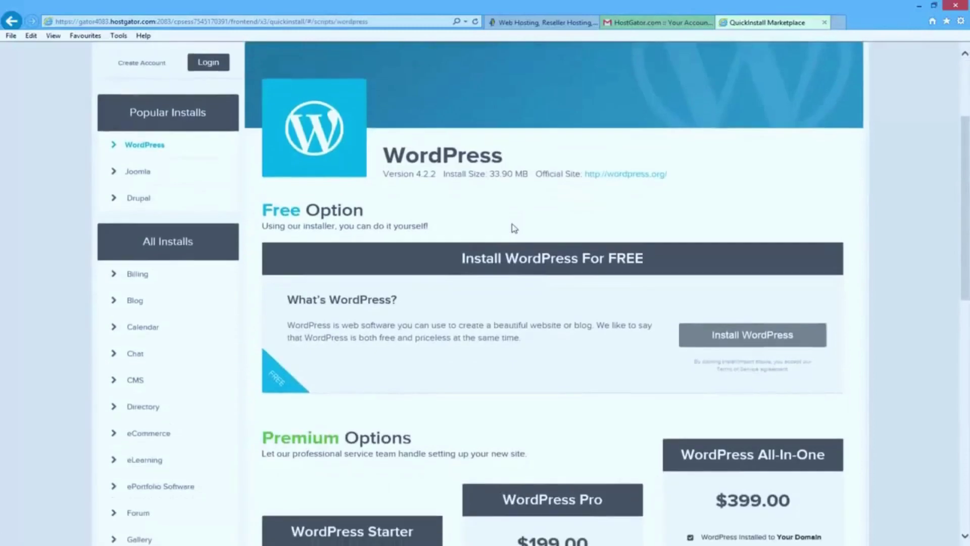
left_click(699, 341)
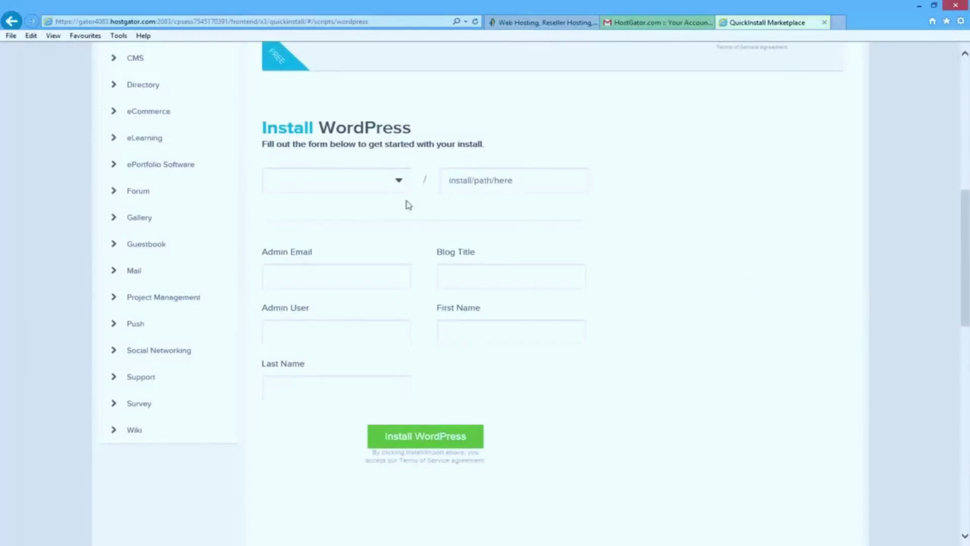
Step: Choose martiesexamplesite.com as the domain for the WordPress installation
left_click(396, 182)
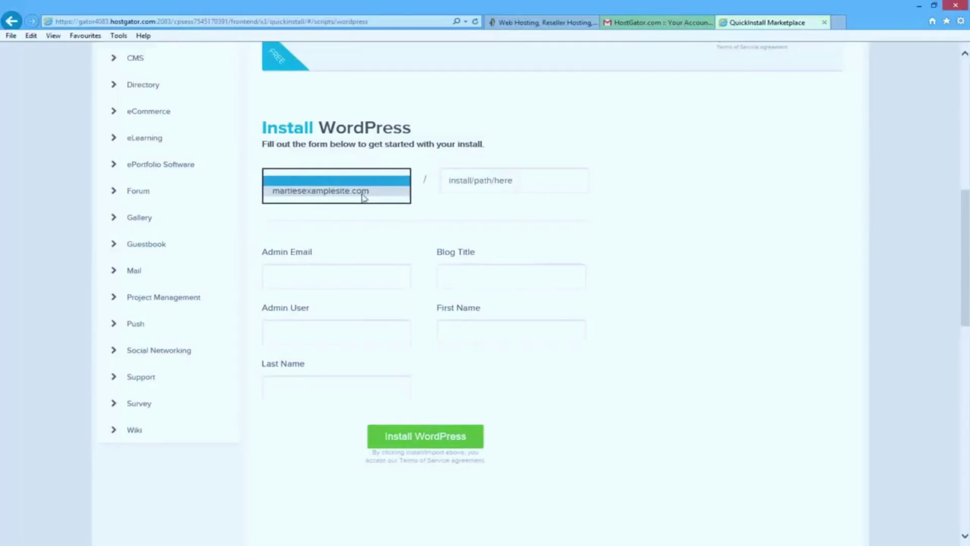
left_click(362, 196)
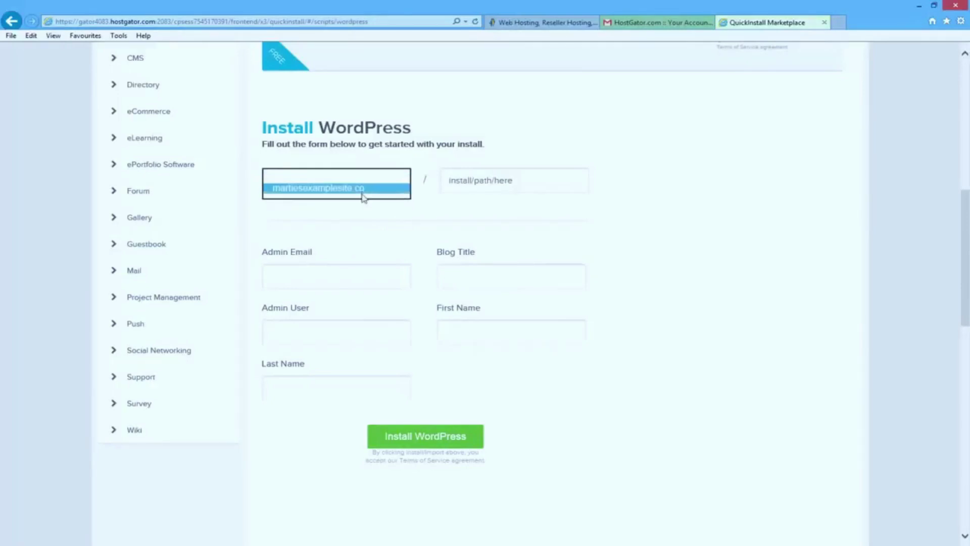
left_click(362, 198)
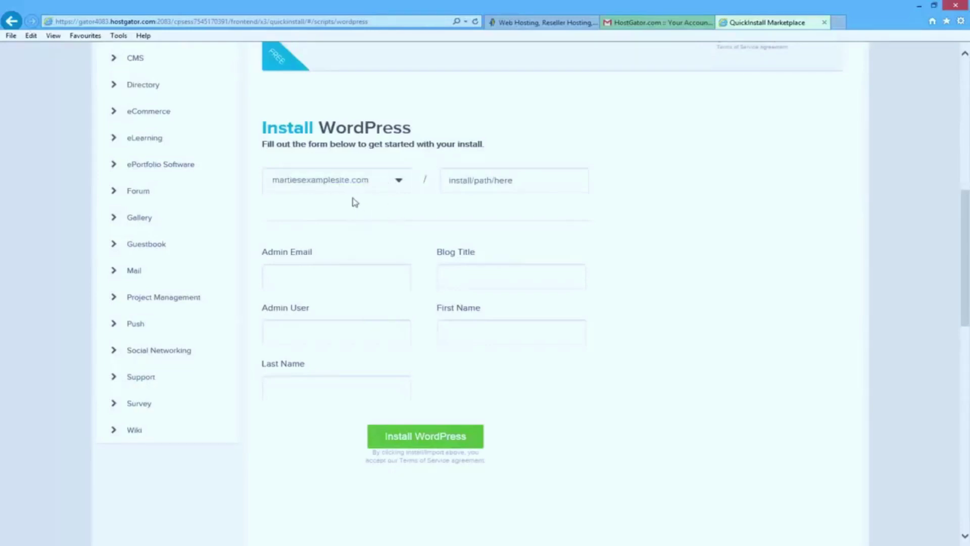
left_click(522, 181)
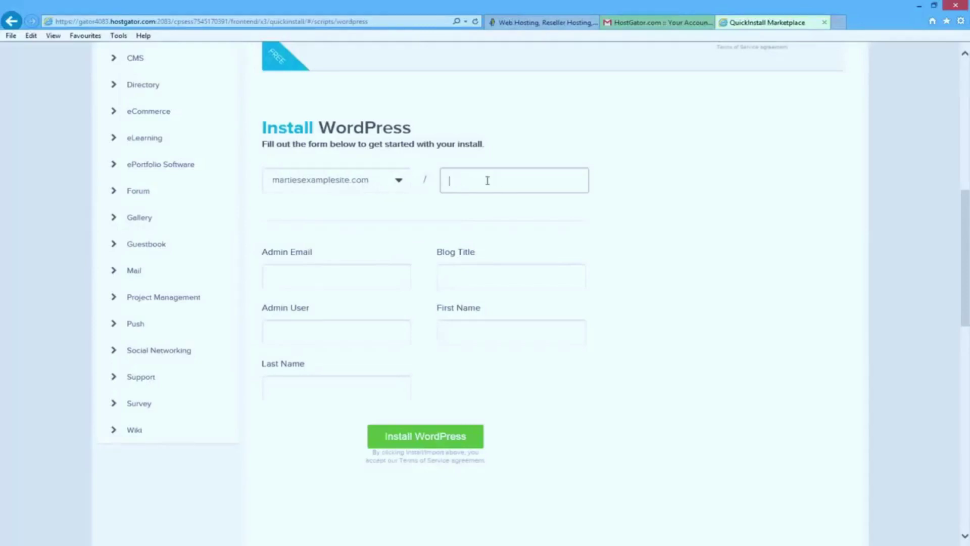
type("blog")
left_click(641, 188)
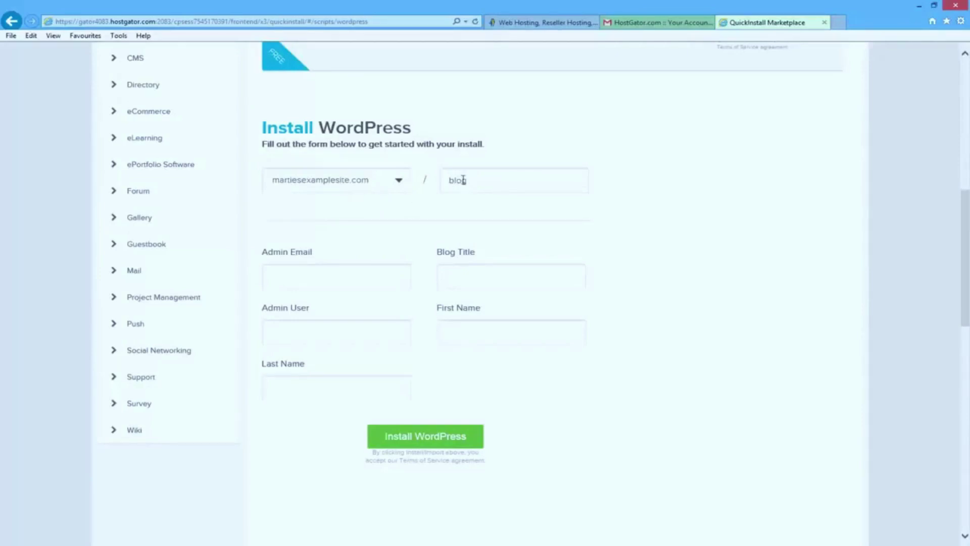
left_click_drag(470, 182, 447, 230)
key("BackSpace")
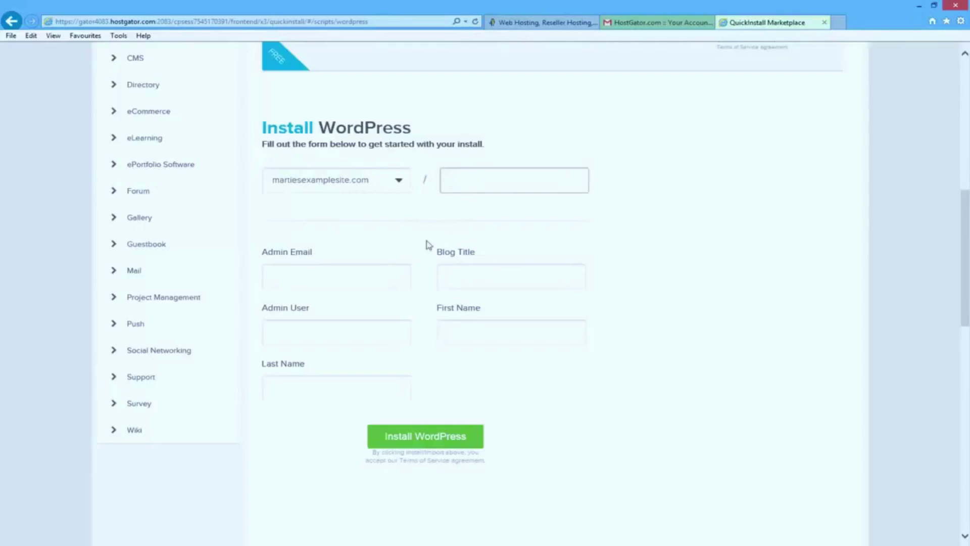
left_click(366, 210)
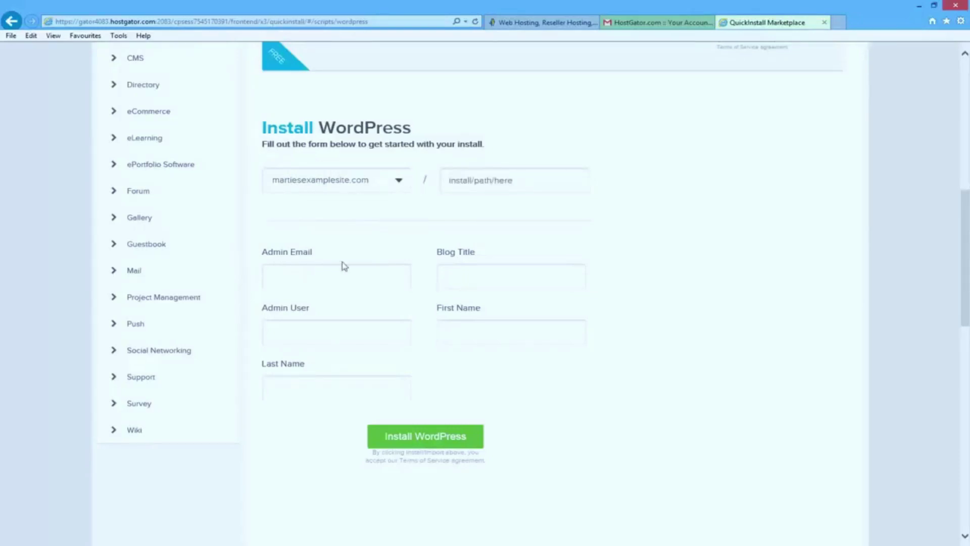
Step: Enter the administrator's email address in Admin Email and set the blog title to "Marties Example Site"
left_click(315, 272)
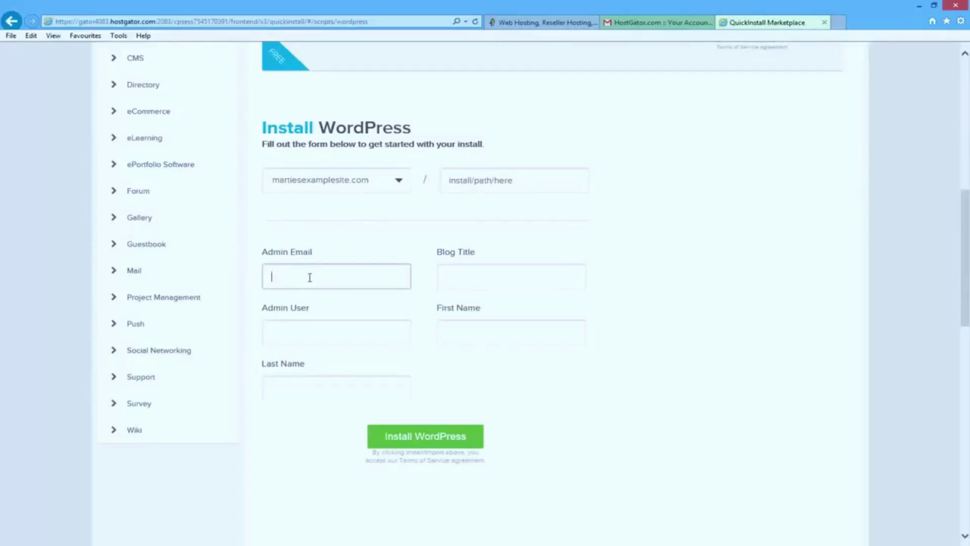
type("martie")
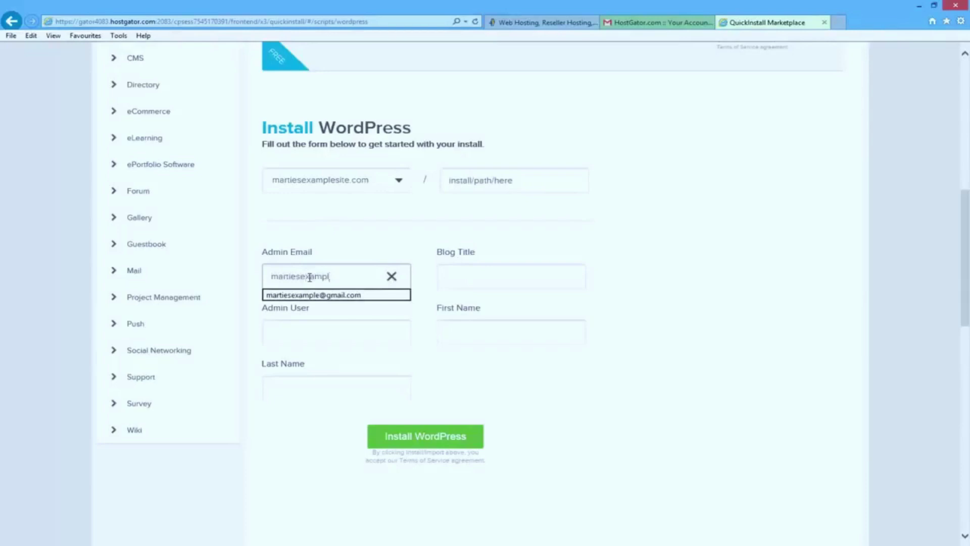
type("sexampl")
key("Down")
key("Return")
key("Tab")
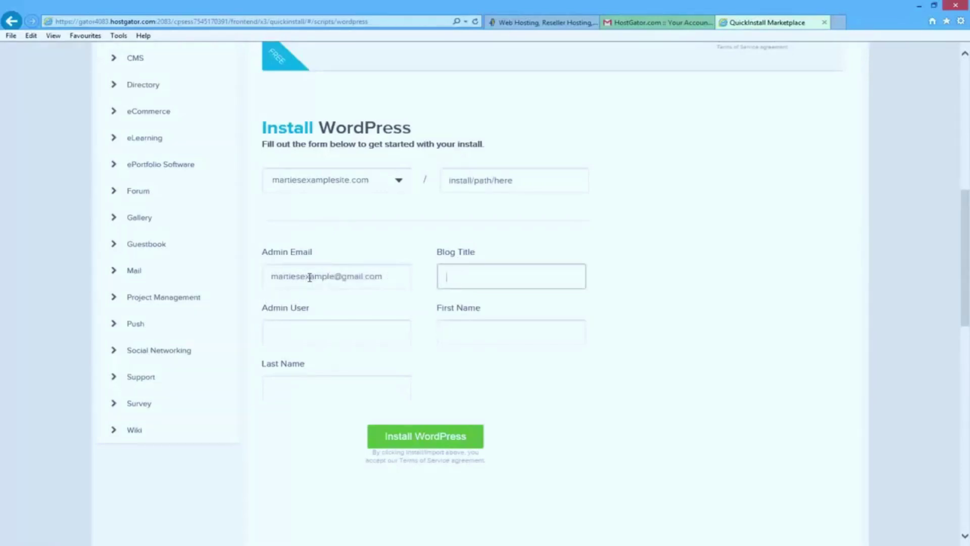
type("Marties Example Site")
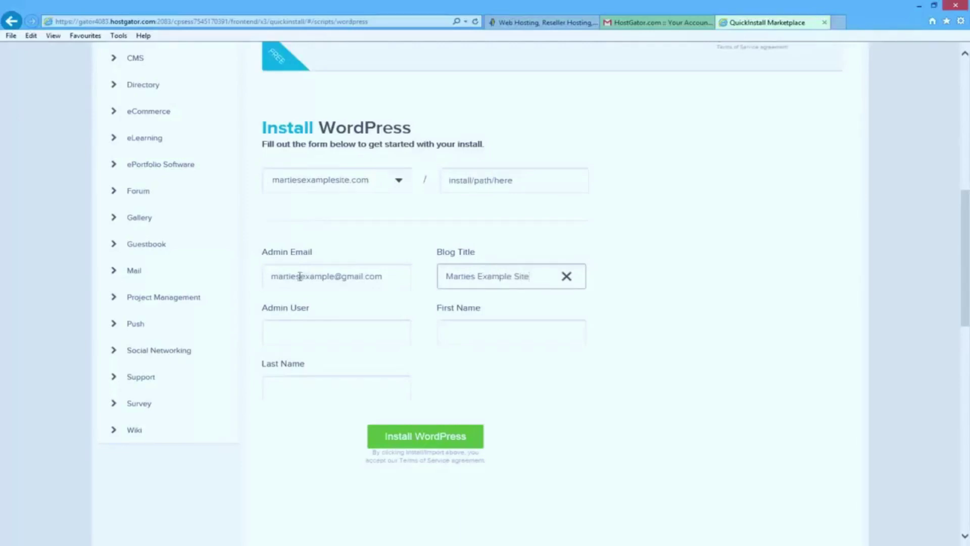
Step: Set the admin user to Admin, fill in the administrator's first and last name, and install WordPress
left_click(310, 328)
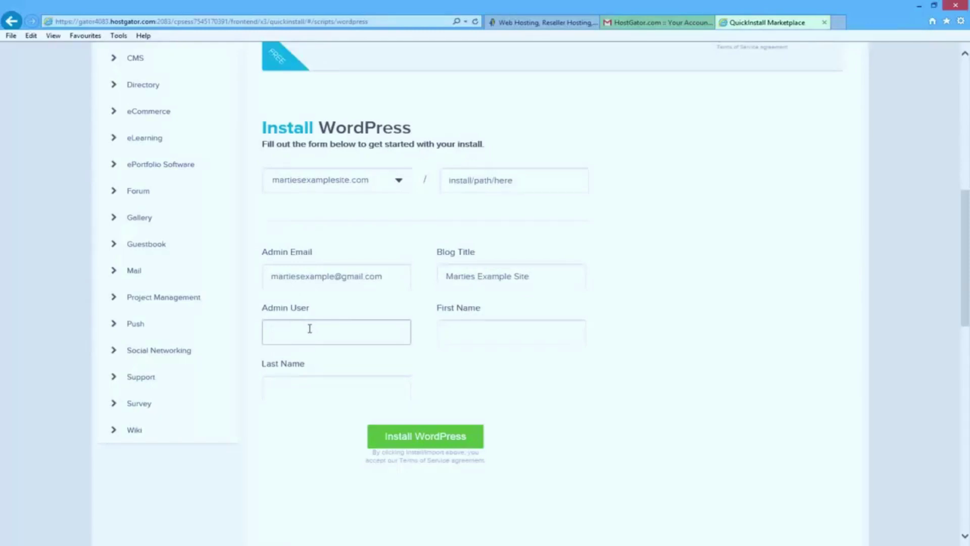
type("Admin")
key("Tab")
type("Ma")
key("Tab")
type("Dreap")
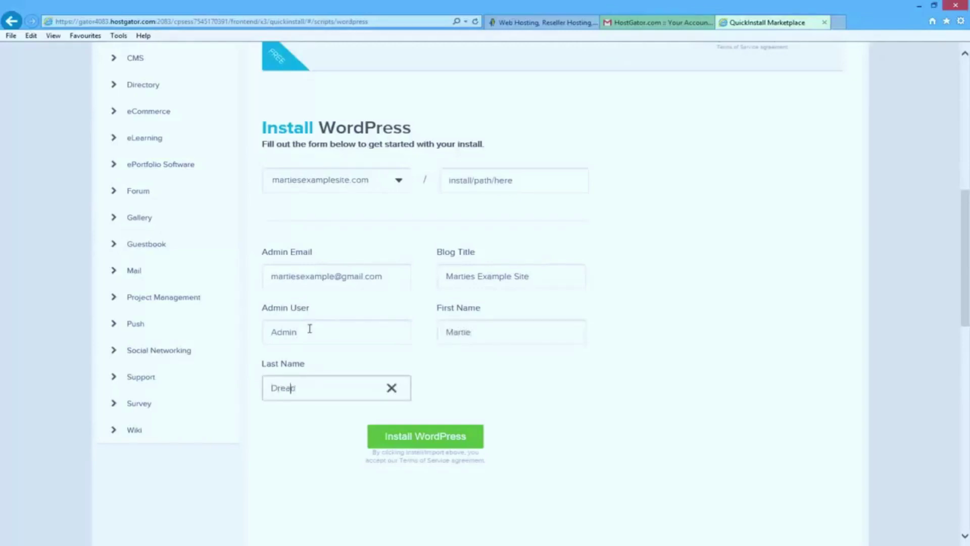
left_click(292, 431)
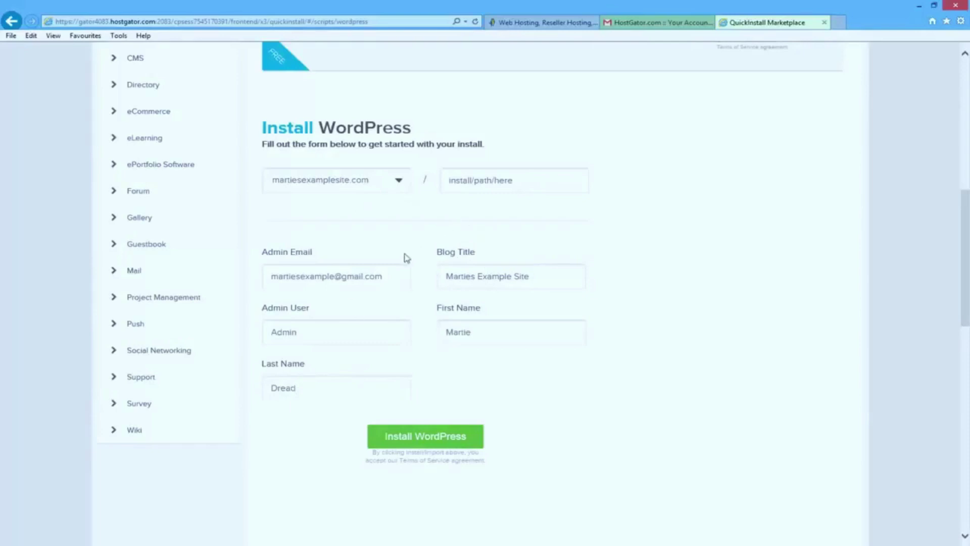
left_click(426, 440)
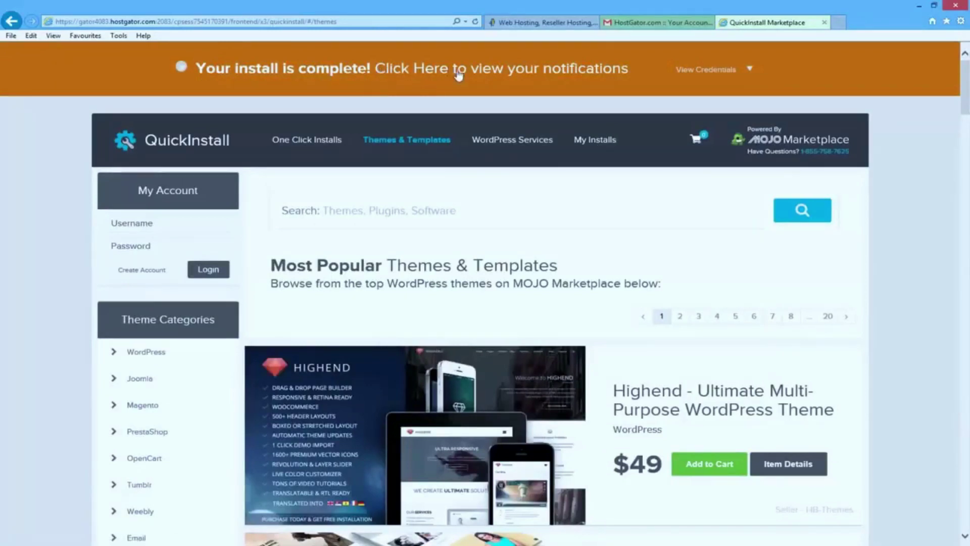
Step: Open the admin login page of the martiesexamplesite.com WordPress installation from the list of installs in QuickInstall
left_click(427, 69)
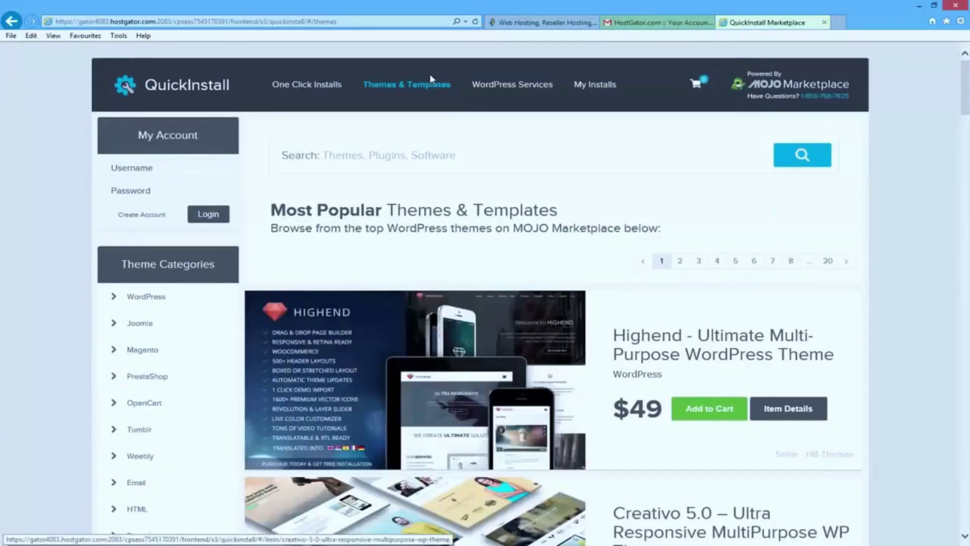
left_click(594, 89)
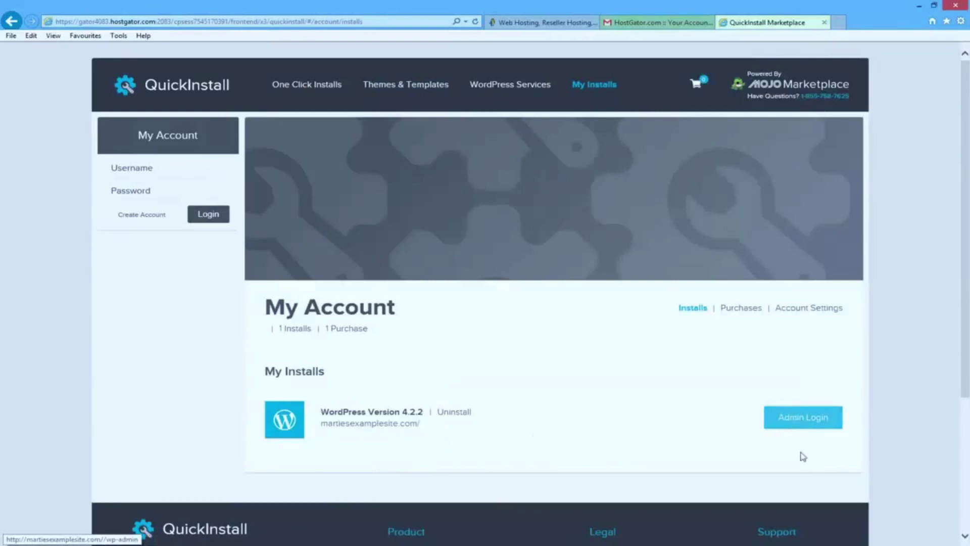
left_click(805, 423)
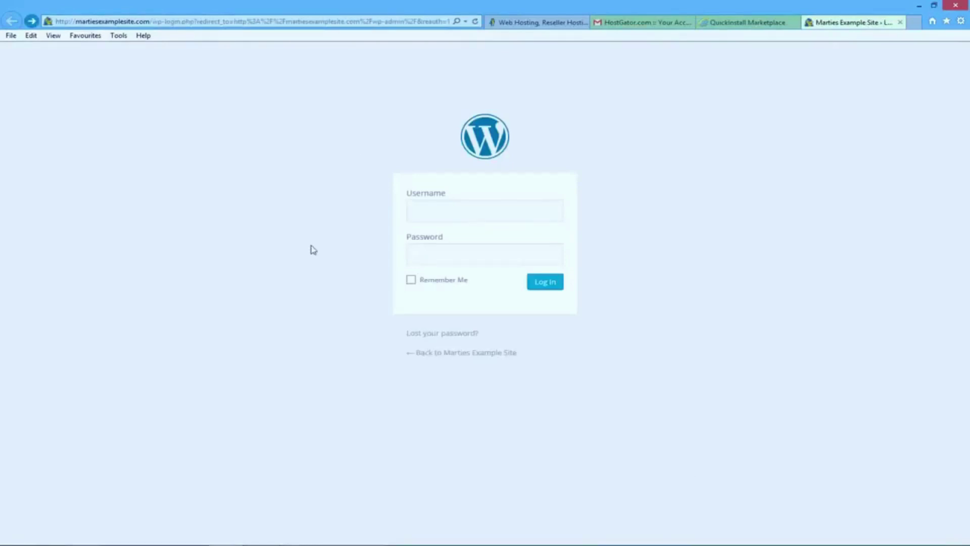
Step: Enter "Admin" as the username on the WordPress login form
left_click(434, 212)
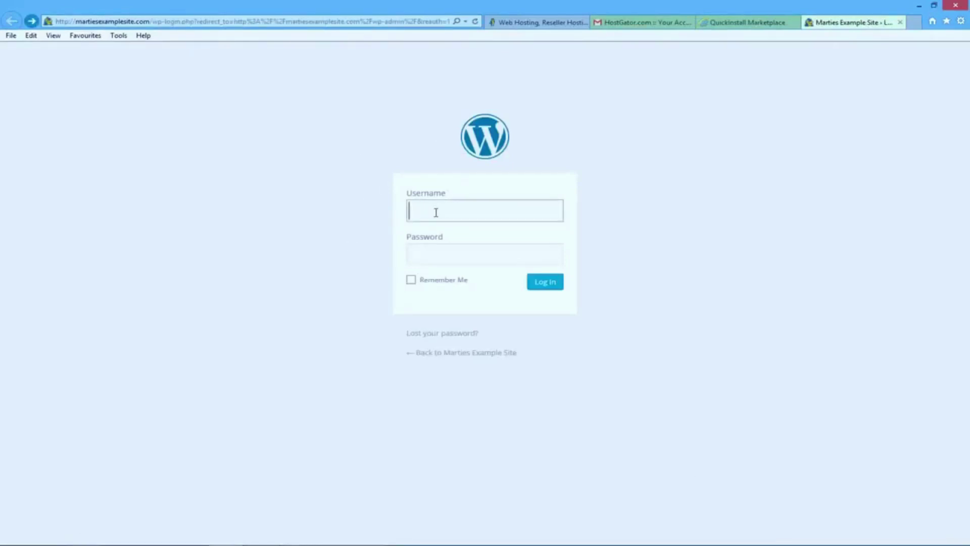
left_click(452, 258)
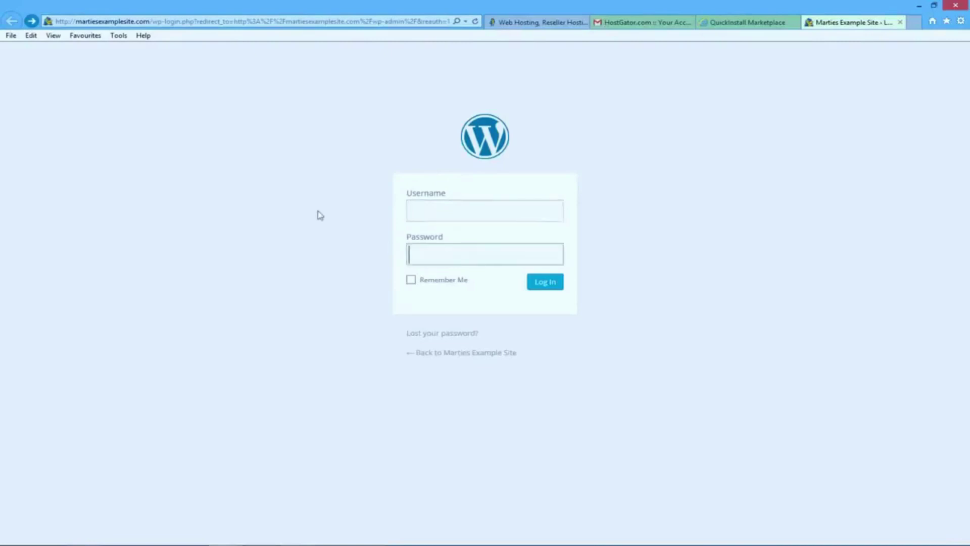
left_click(442, 208)
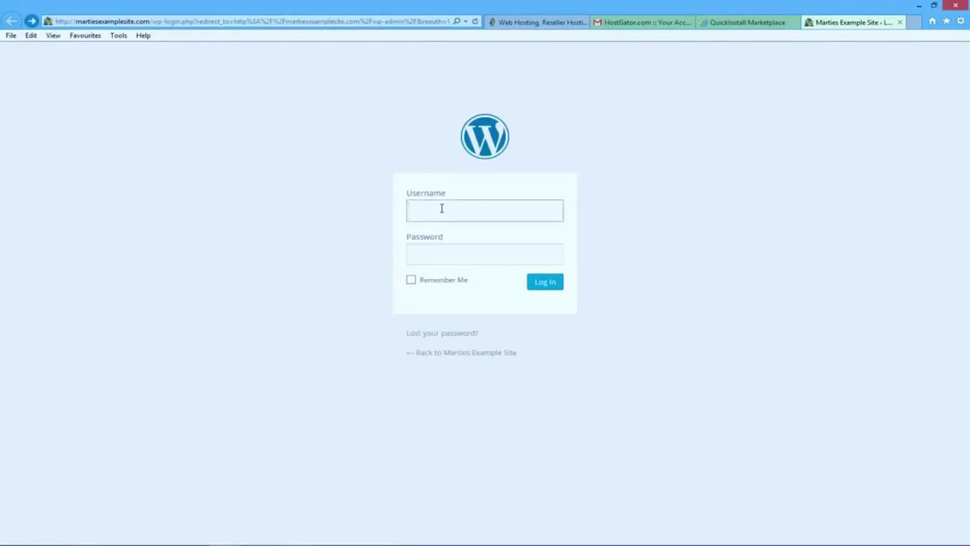
type("Admin")
left_click(336, 216)
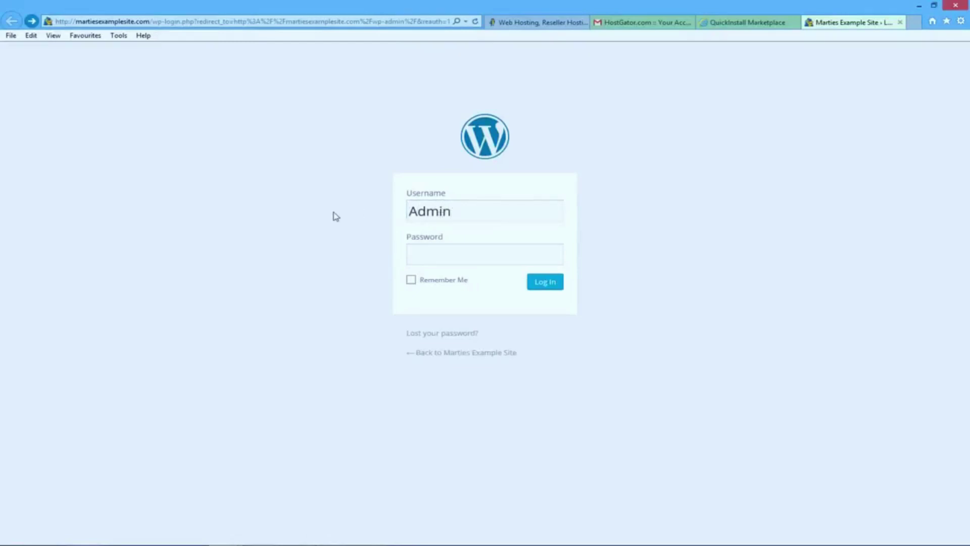
left_click(490, 257)
Step: Switch to Gmail, open the "Install Complete" email from QuickInstall and copy the WordPress password from it
left_click(658, 24)
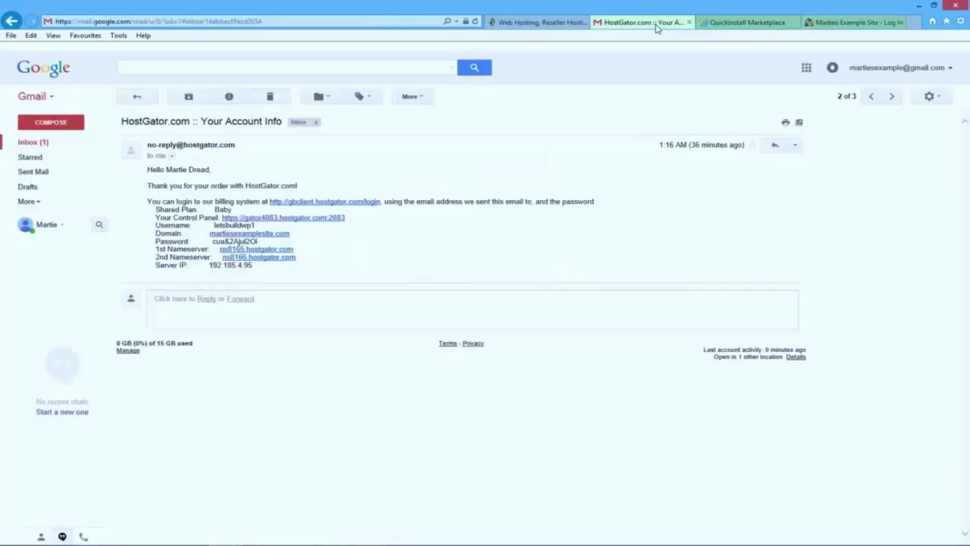
left_click(37, 144)
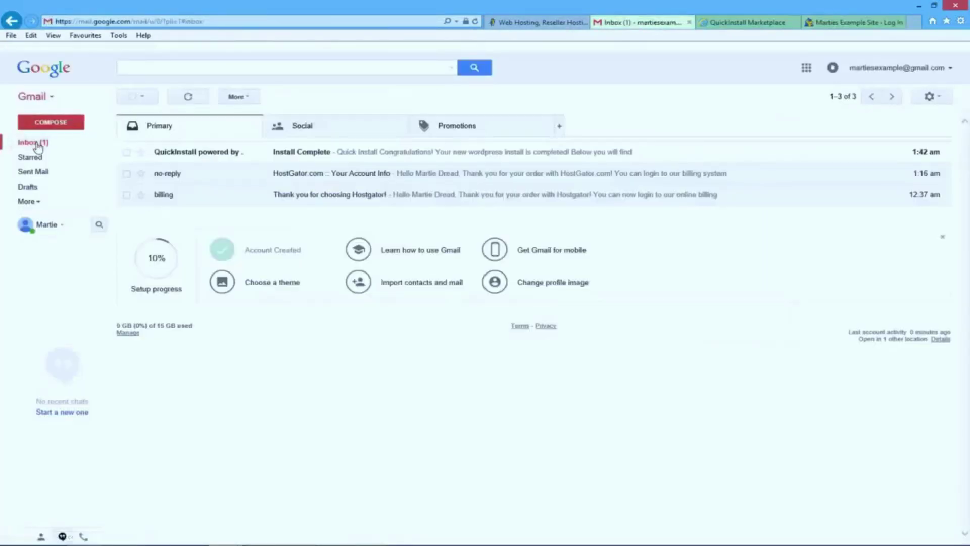
left_click(299, 158)
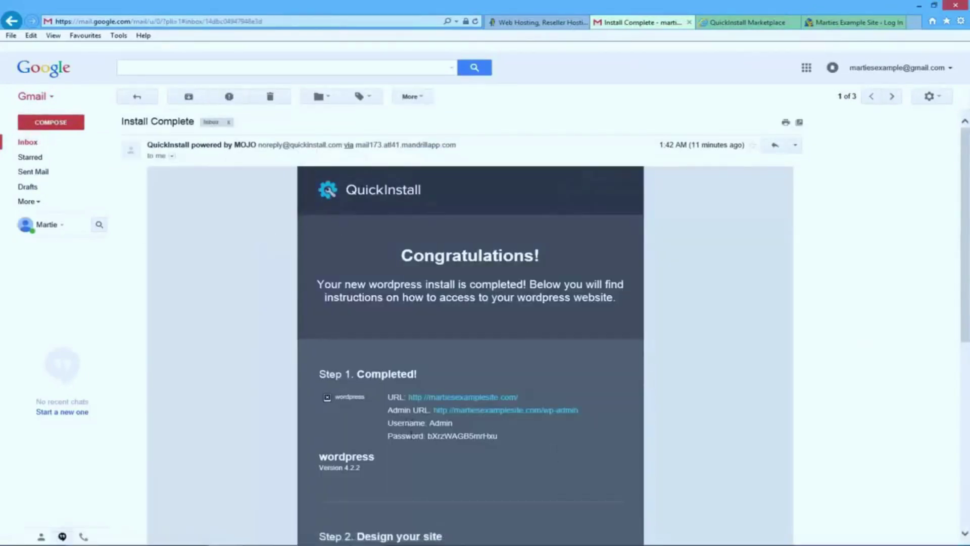
double_click(500, 437)
right_click(453, 438)
left_click(500, 332)
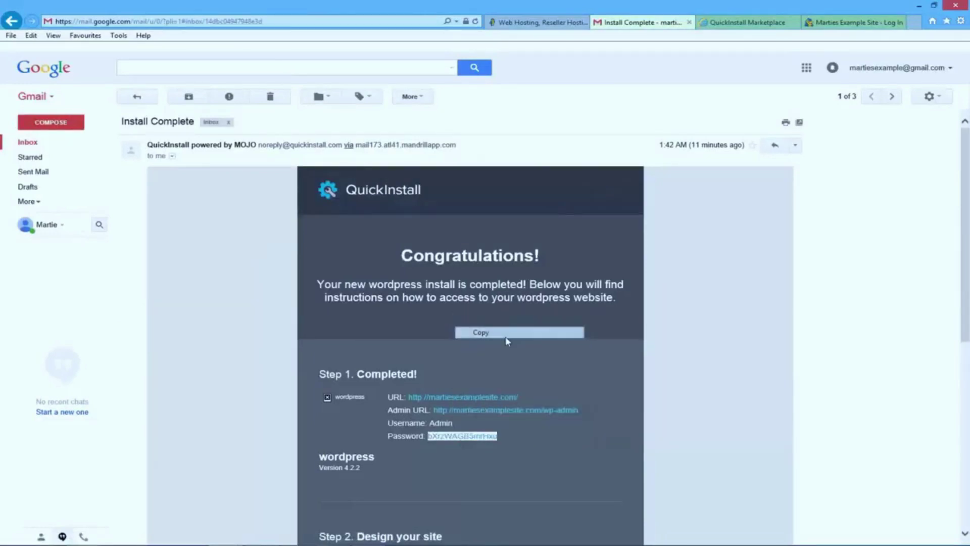
Step: Return to the WordPress login page, paste the copied account password and log in
left_click(849, 22)
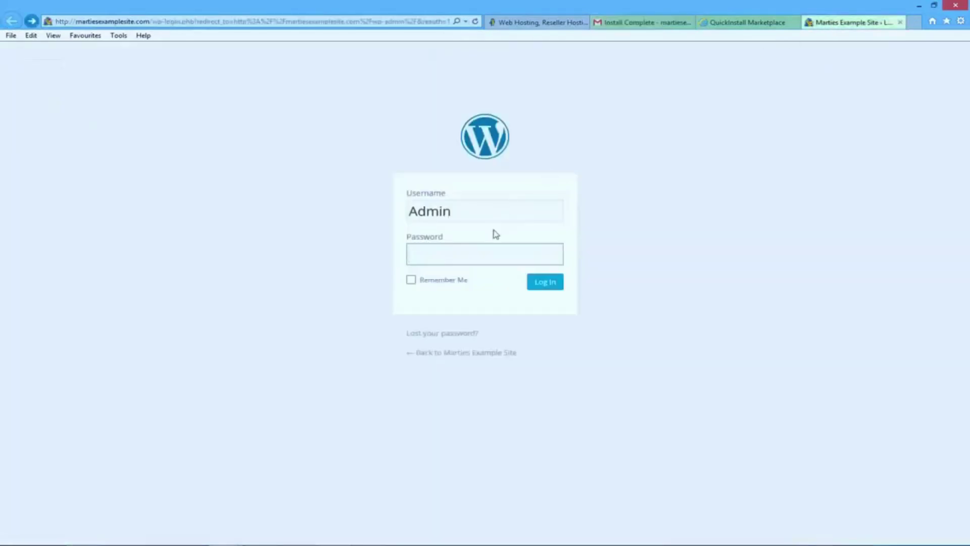
right_click(494, 246)
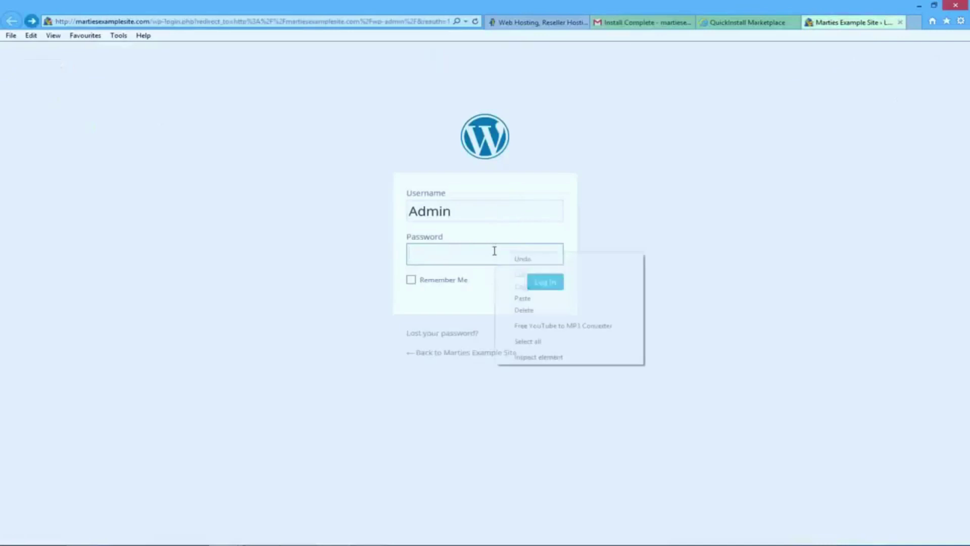
left_click(532, 298)
left_click(553, 289)
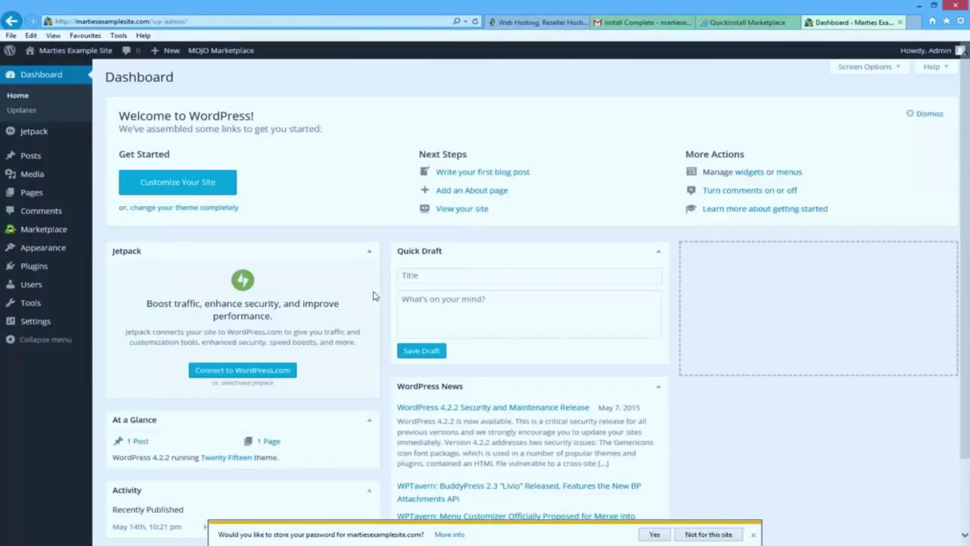
Step: Check the password in the "Install Complete" email, then open the Admin user's profile for editing in WordPress
left_click(640, 23)
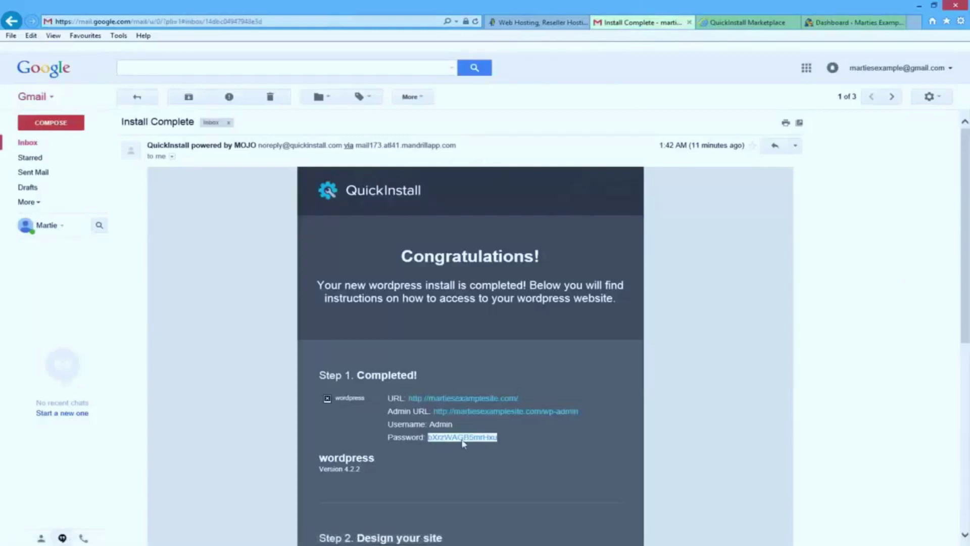
left_click(853, 22)
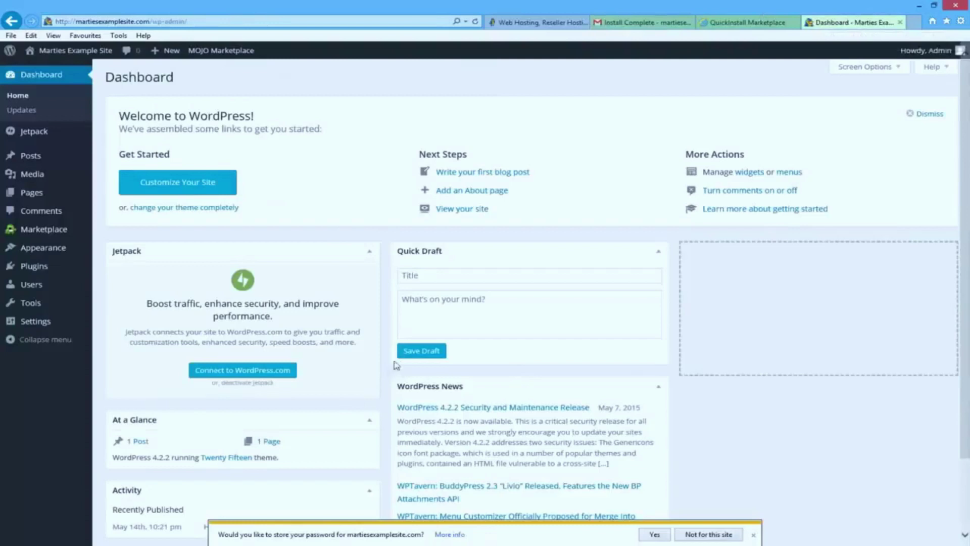
left_click(39, 291)
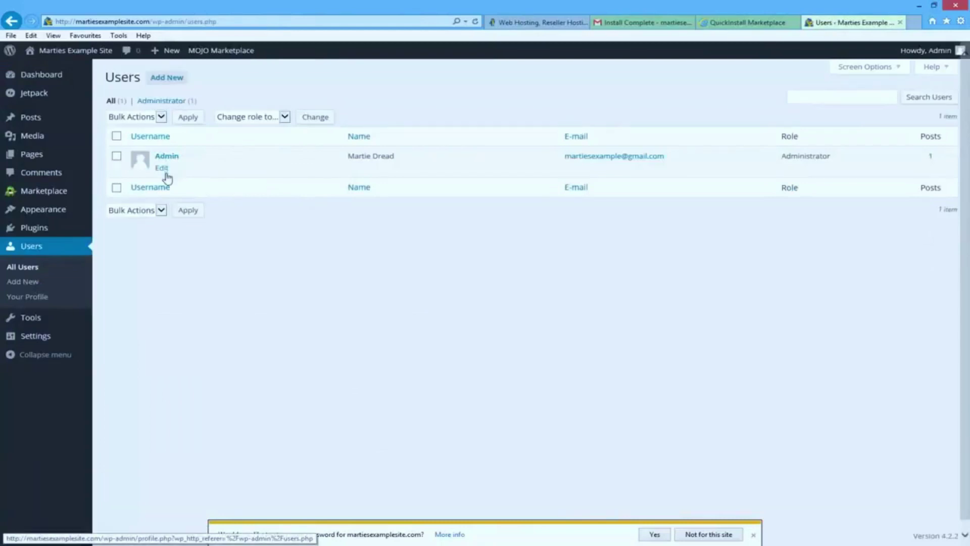
left_click(165, 171)
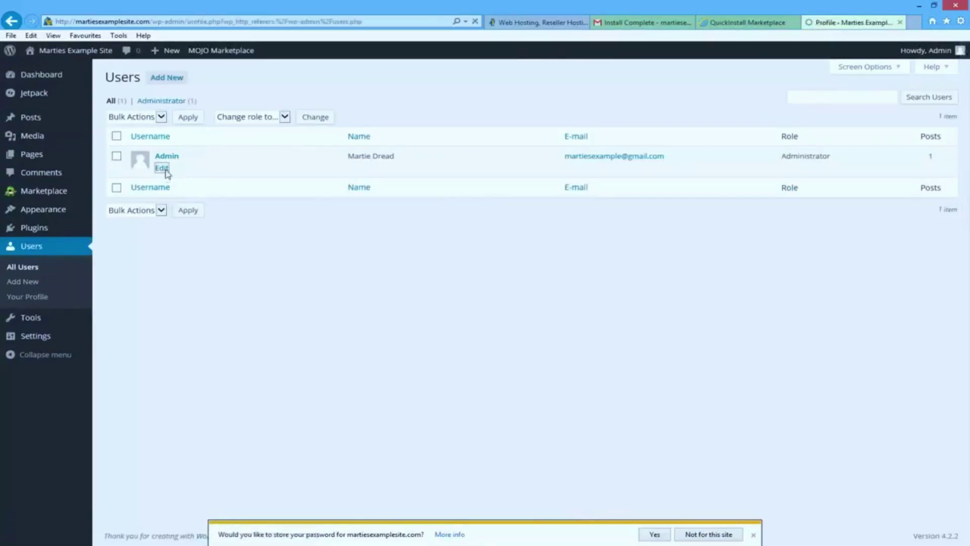
Step: Enter a new account password for the Admin user, repeat it for confirmation and update the profile
scroll(167, 174, "down", 9)
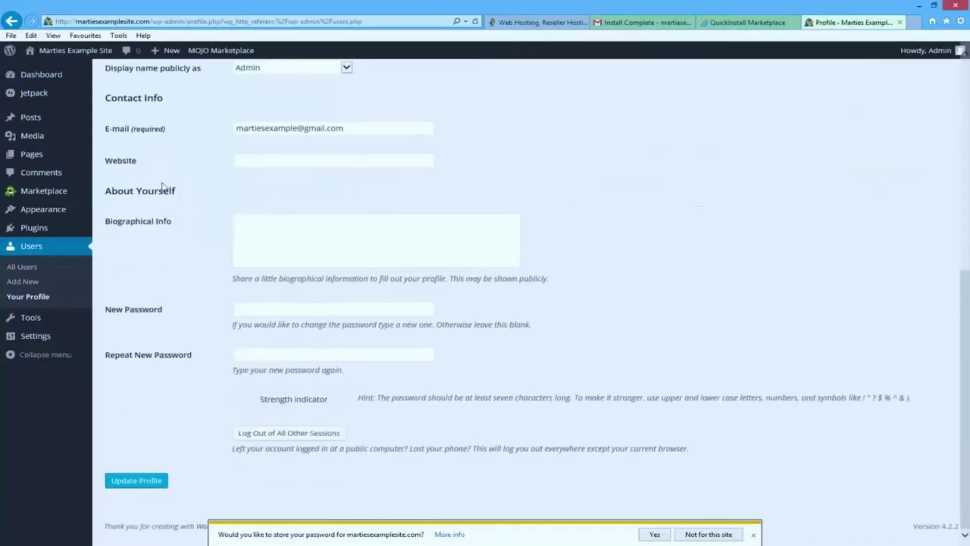
left_click(255, 310)
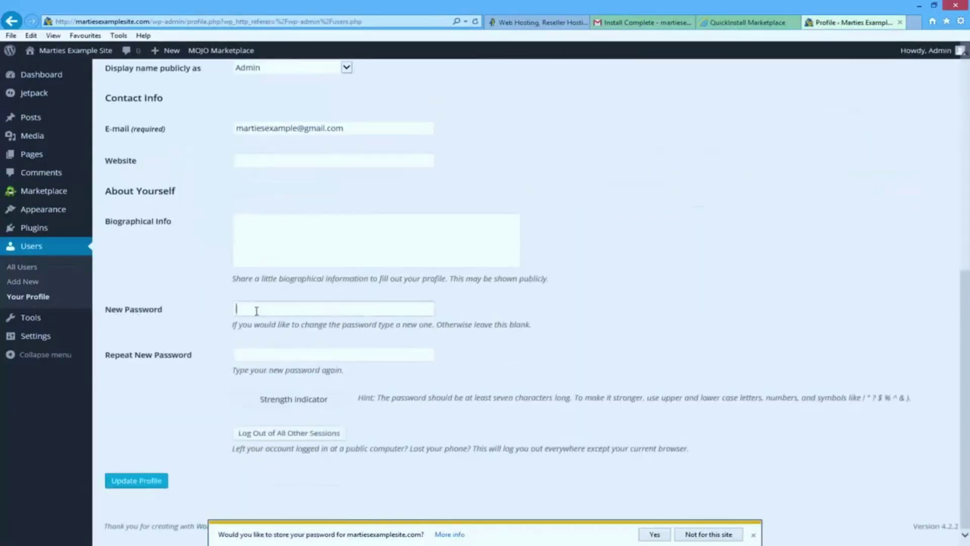
type("•••••••••••••")
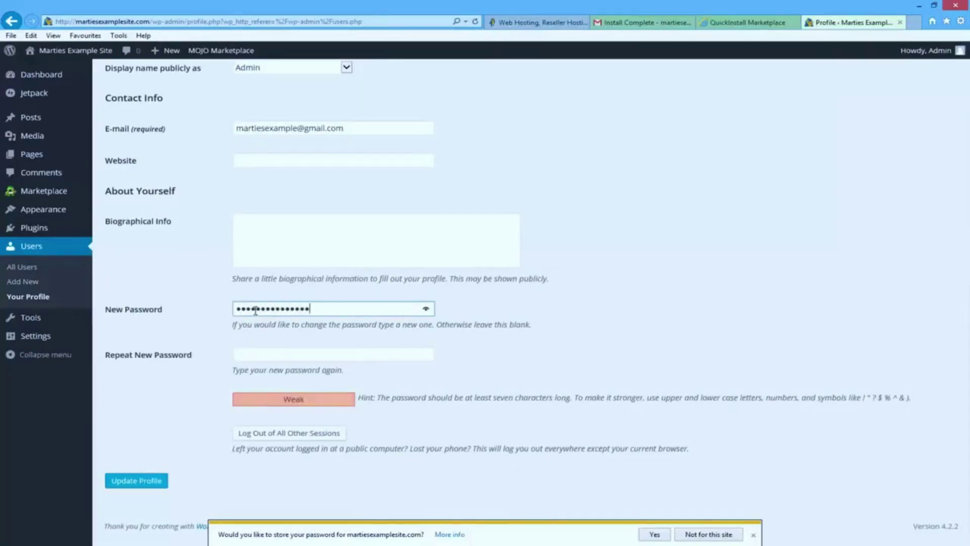
type("••")
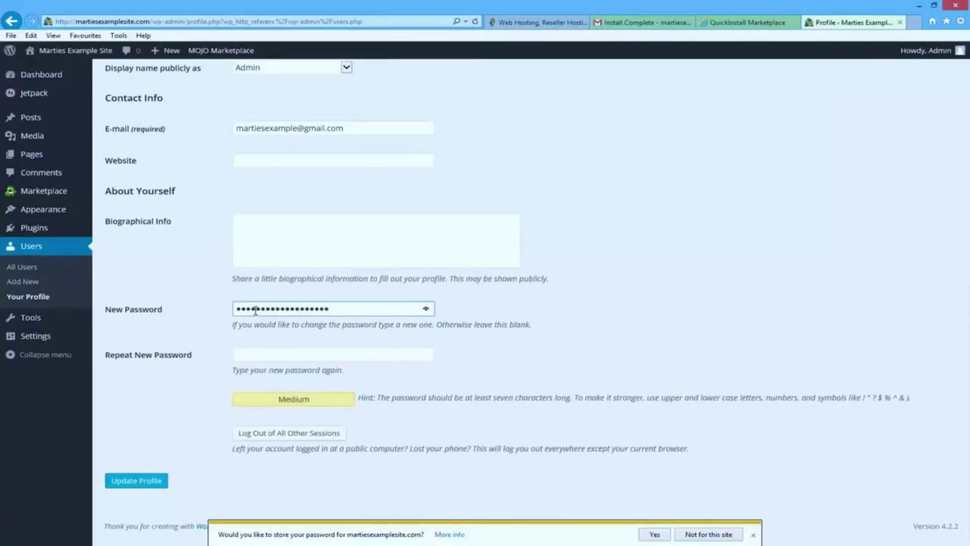
left_click(276, 358)
type("•••")
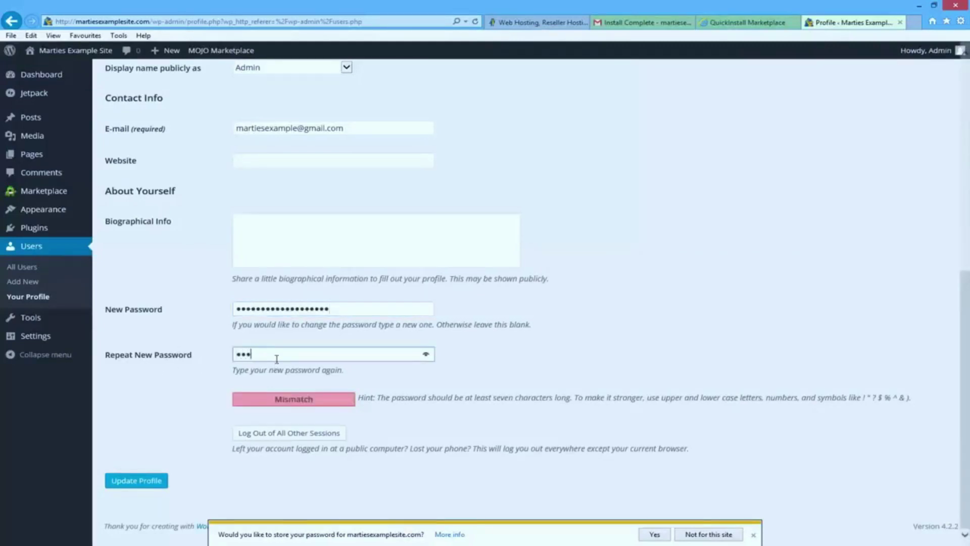
type("•••••••••")
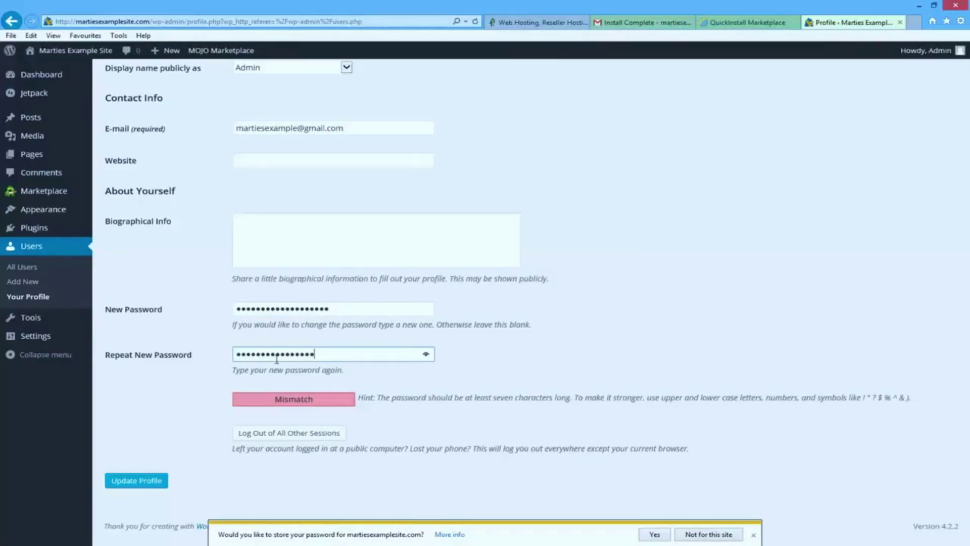
type("•")
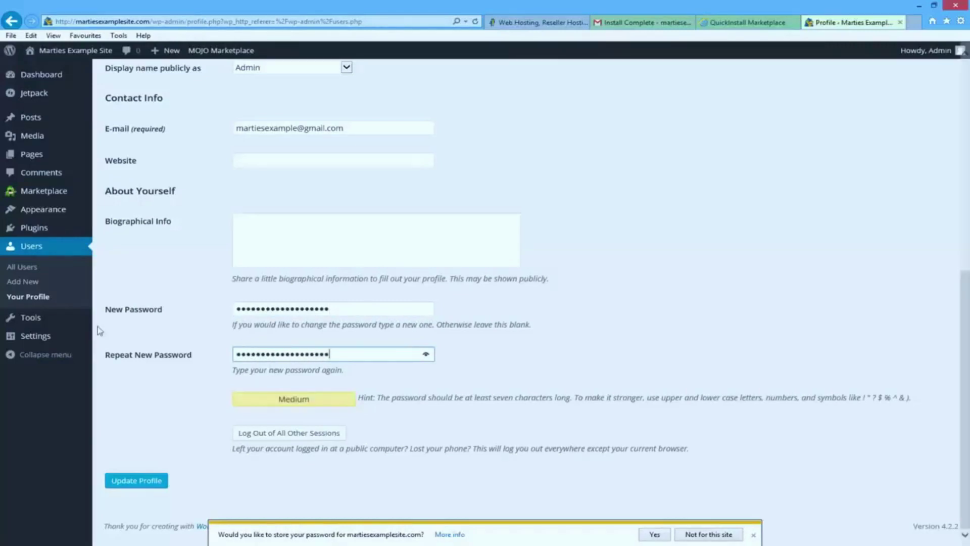
left_click(150, 485)
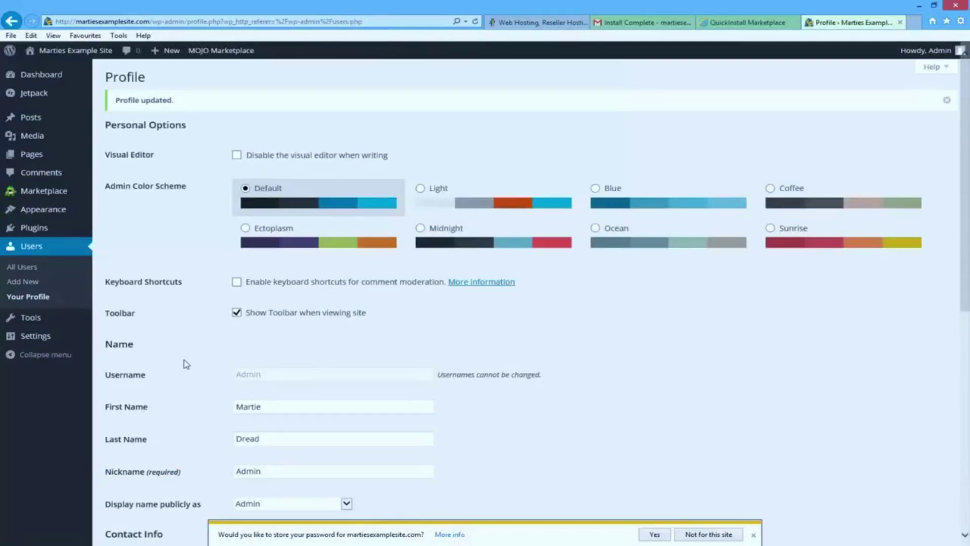
Step: Switch back to the "Install Complete" email in Gmail
left_click(642, 22)
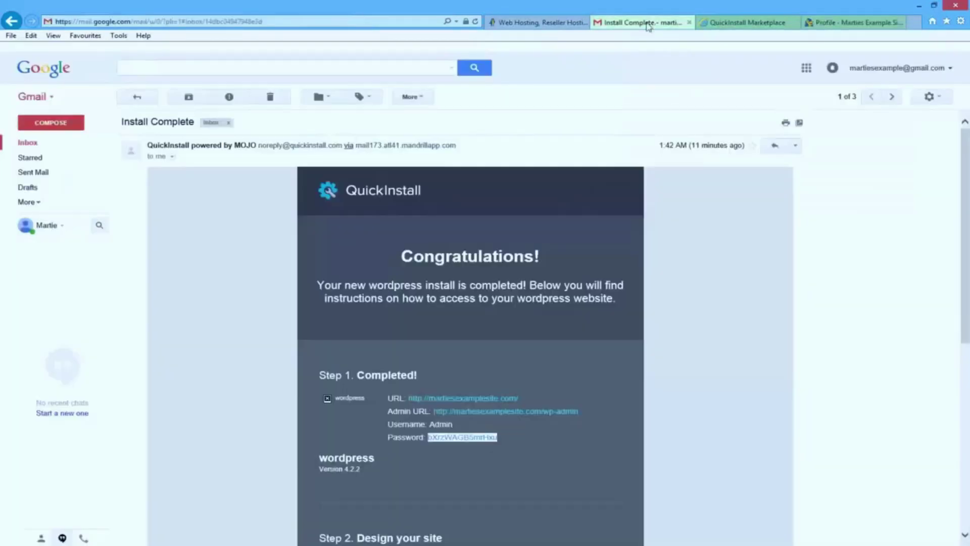